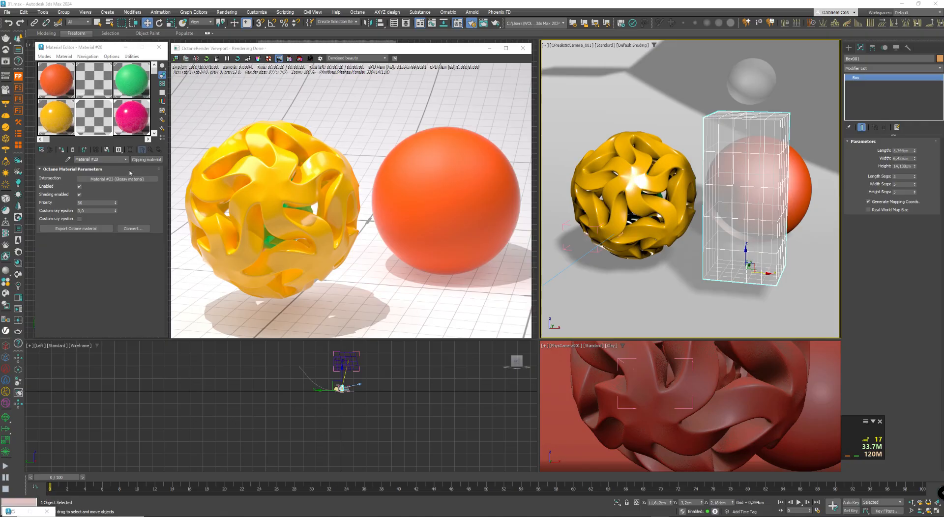
- Move the clipping box along the X axis so it cuts through one side of the yellow lattice sphere
click(96, 129)
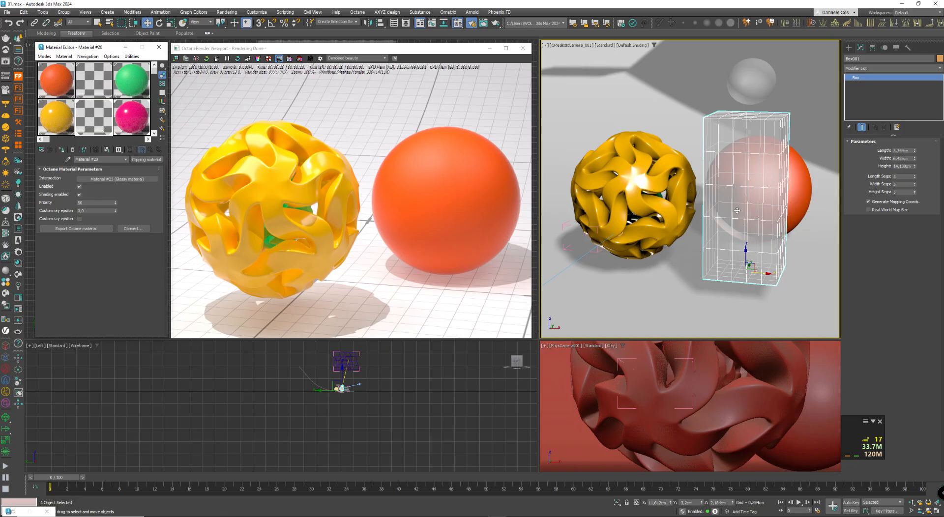
drag(765, 273, 667, 289)
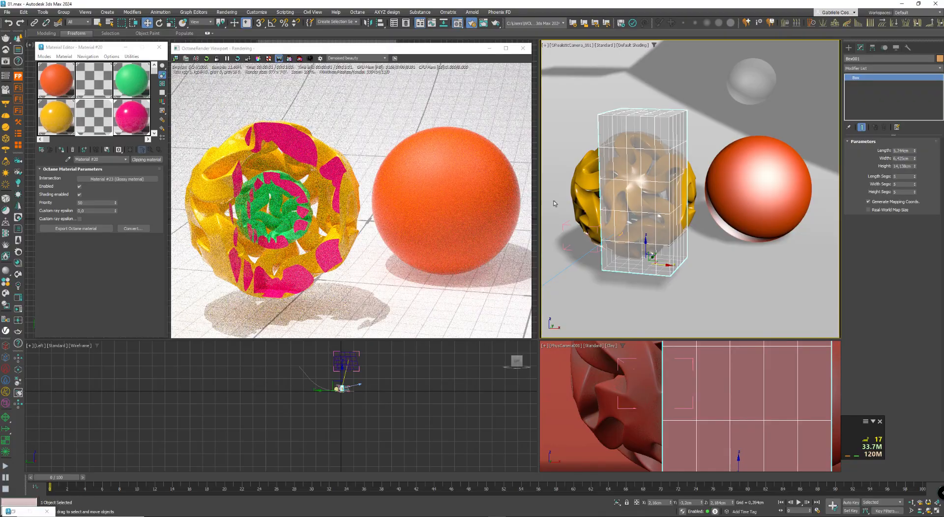
drag(657, 264, 672, 265)
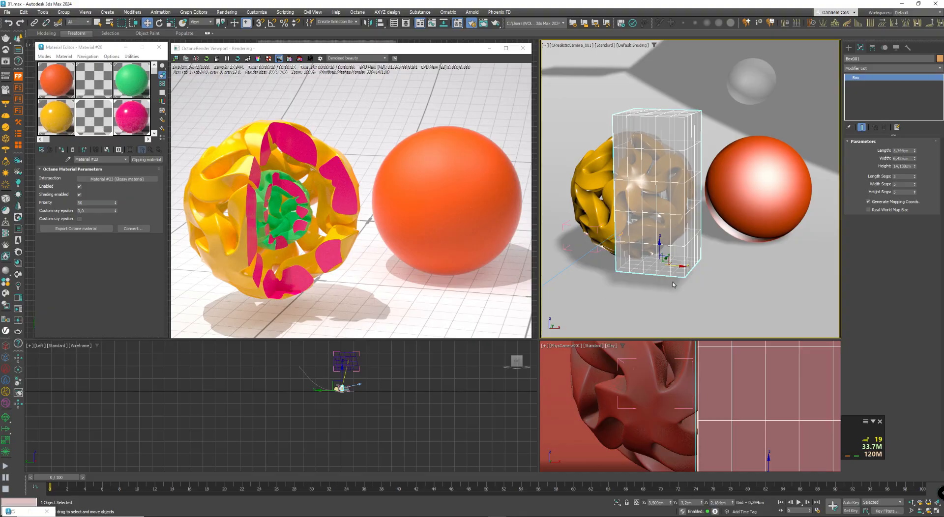
drag(681, 267, 691, 267)
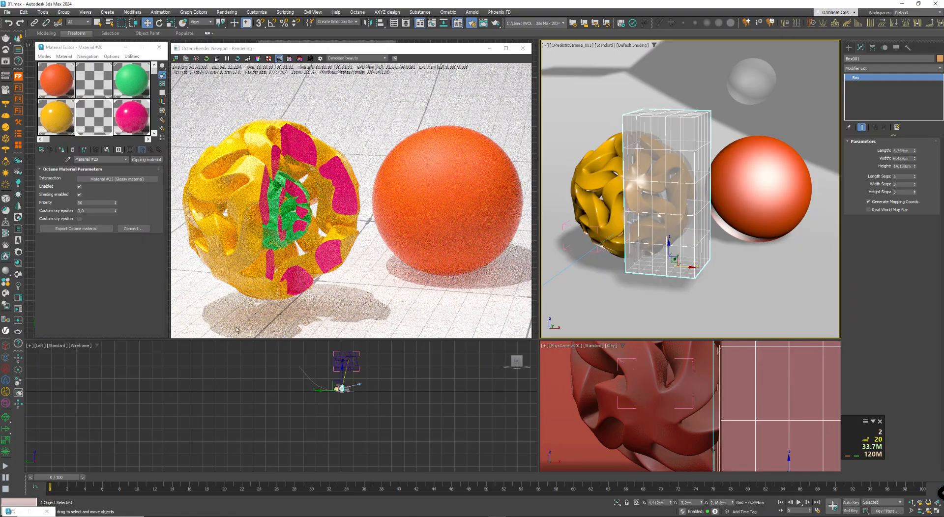
drag(688, 266, 679, 266)
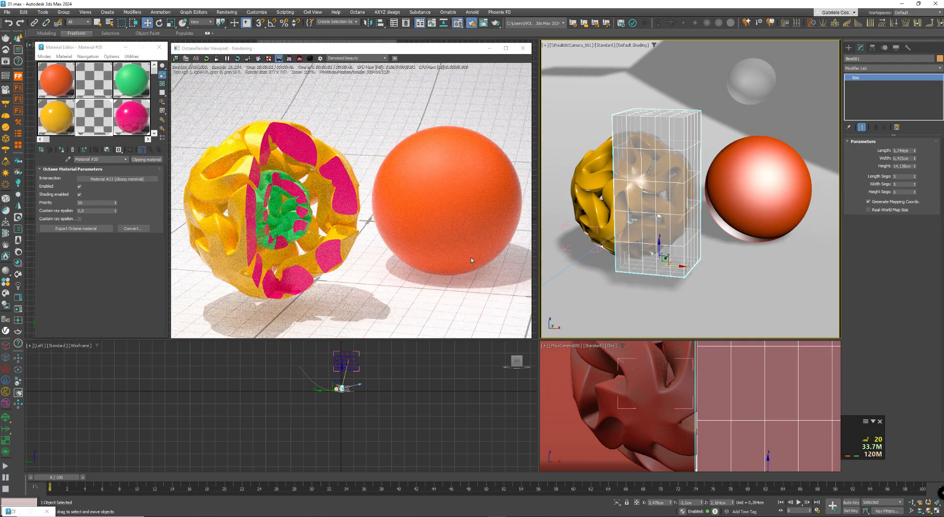
- Lower the small clipping sphere along the Z axis so it cuts into the front of the orange sphere
click(753, 97)
drag(753, 58, 753, 166)
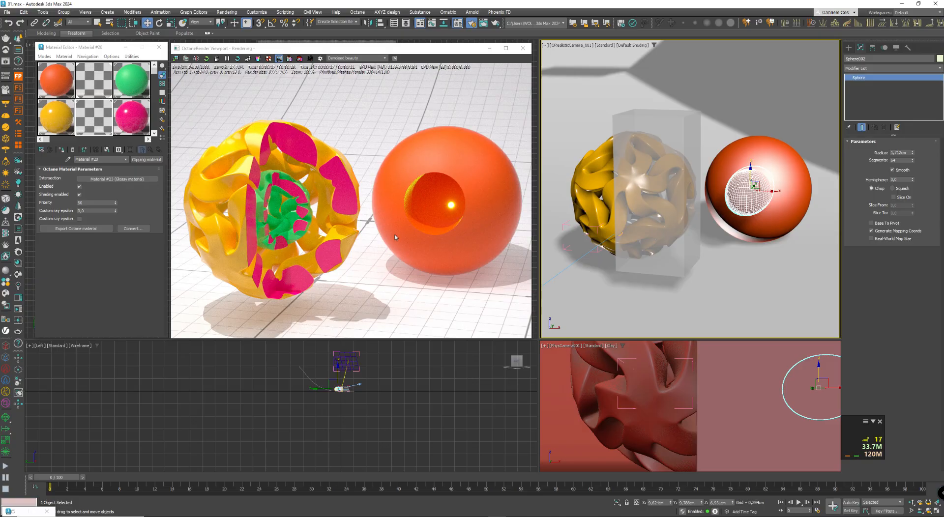
- Switch the clipping material's Enabled option off and back on, and do the same with Shading enabled
click(92, 124)
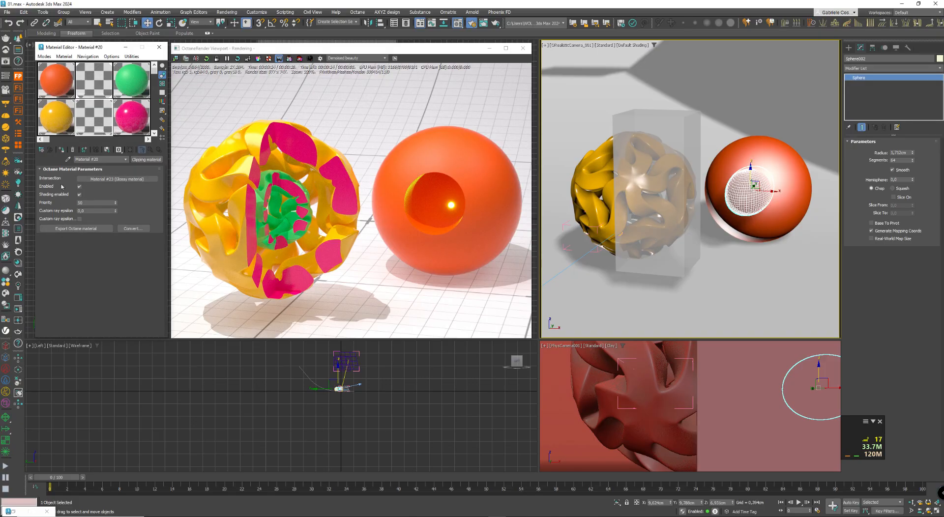
click(79, 187)
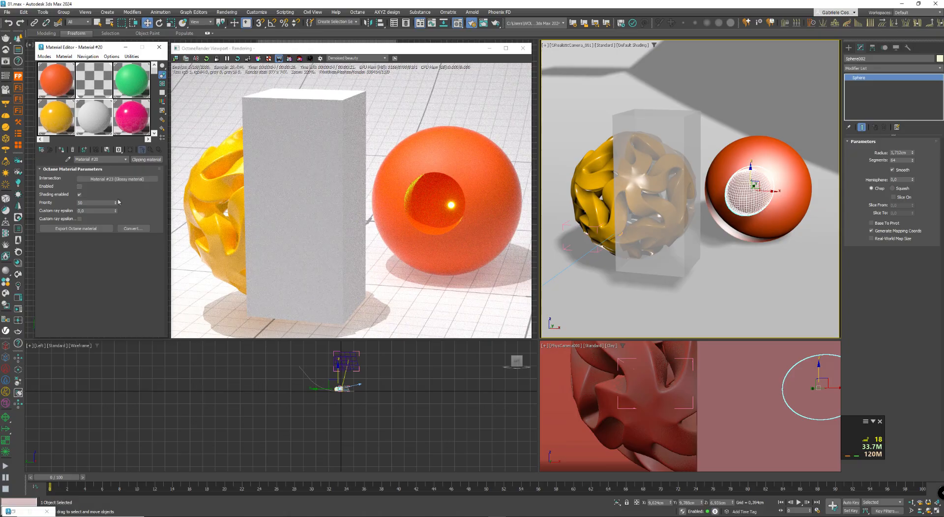
click(79, 186)
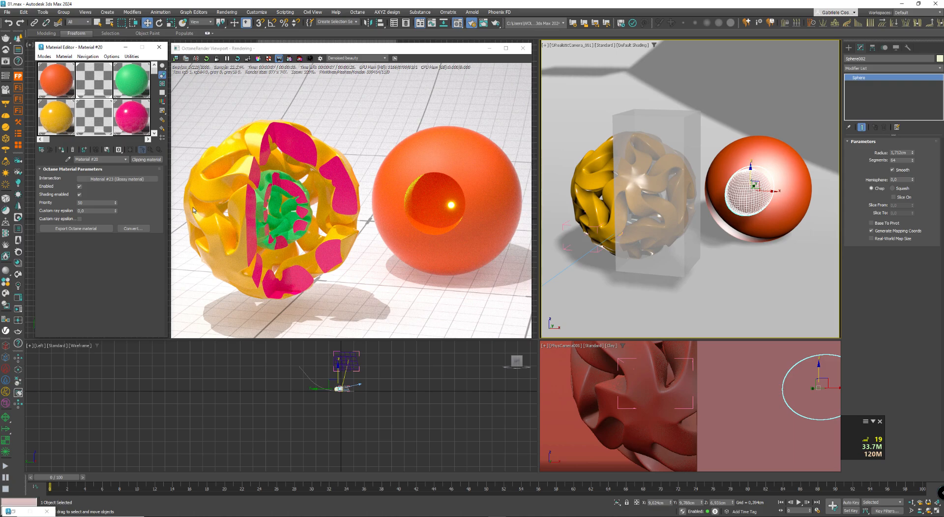
click(79, 195)
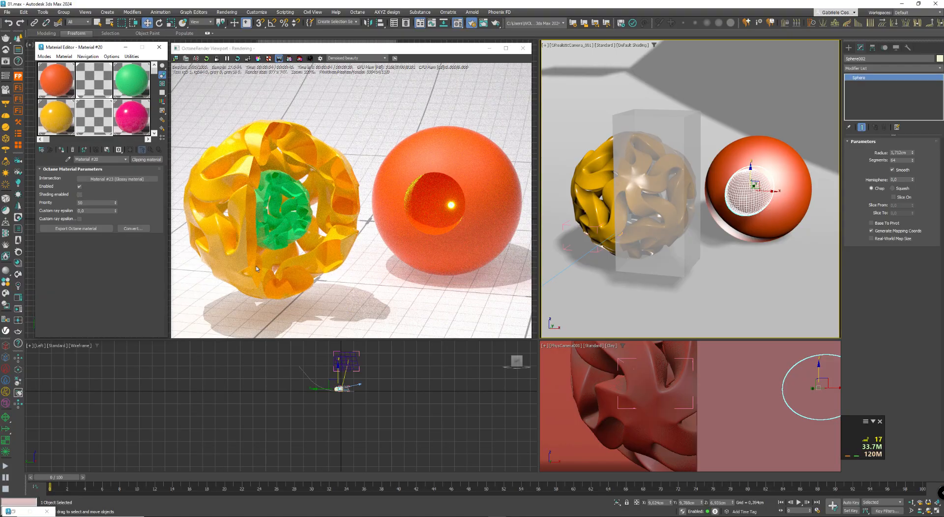
click(80, 195)
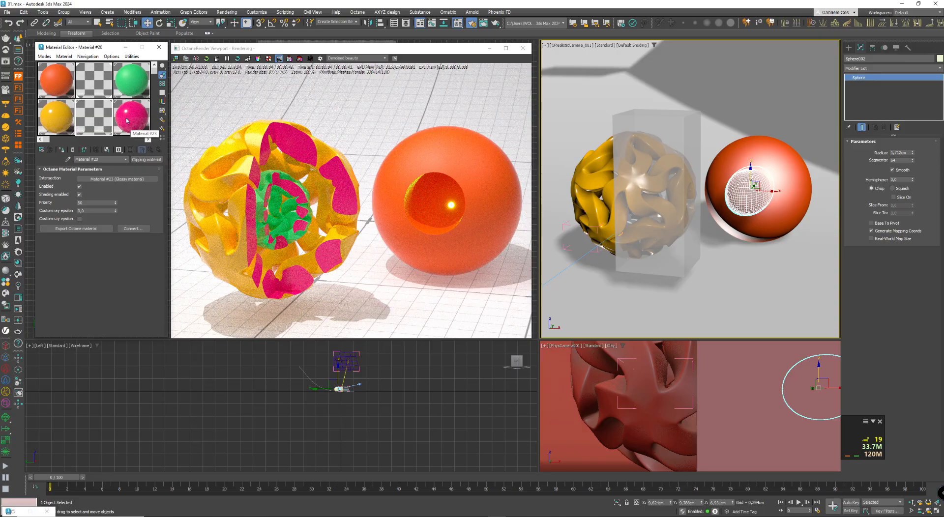
- Clear the pink glossy material from the clipping material's Intersection slot
right_click(112, 180)
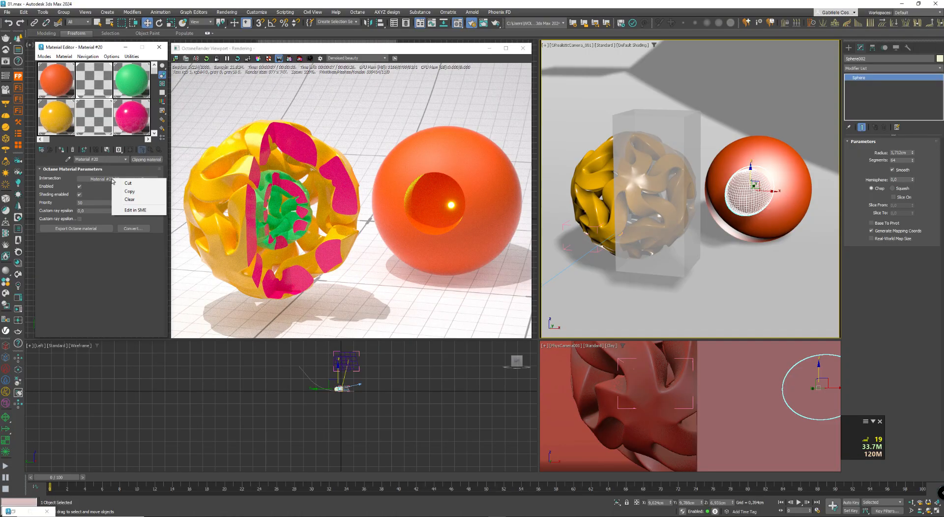
click(129, 199)
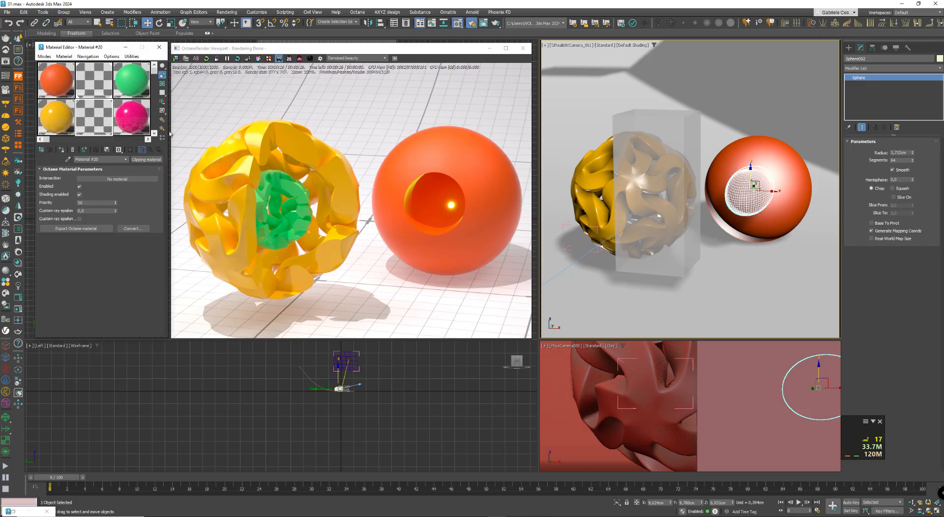
- Compare the Priority settings of the yellow glossy, green glossy and clipping materials
click(65, 127)
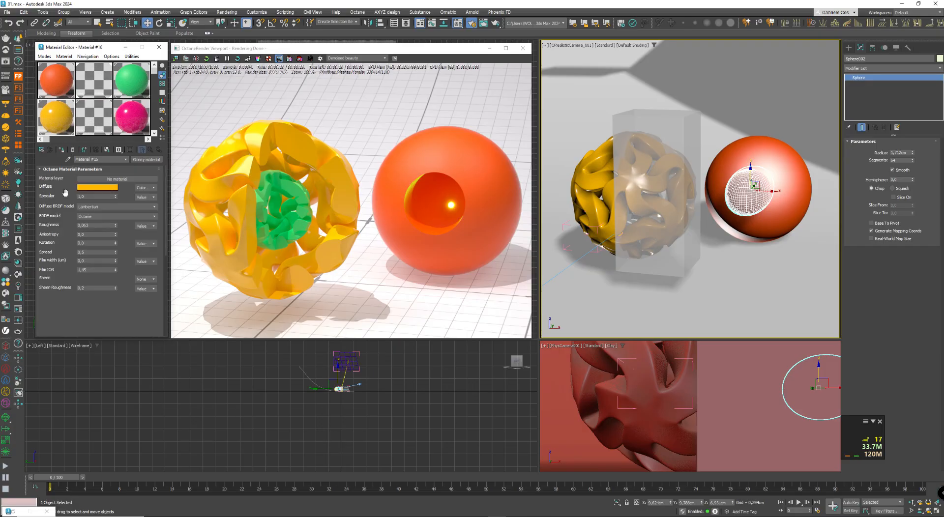
scroll(57, 281, down, 5)
scroll(58, 280, down, 5)
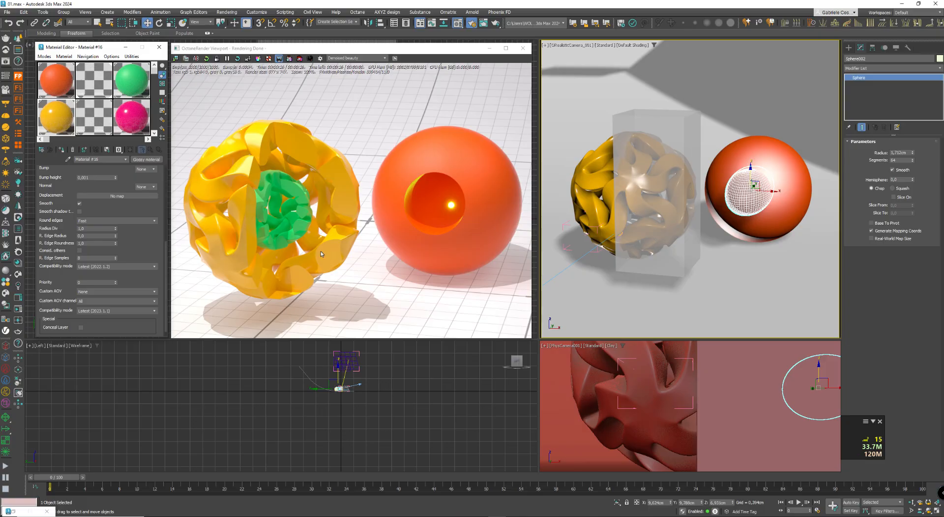
click(132, 92)
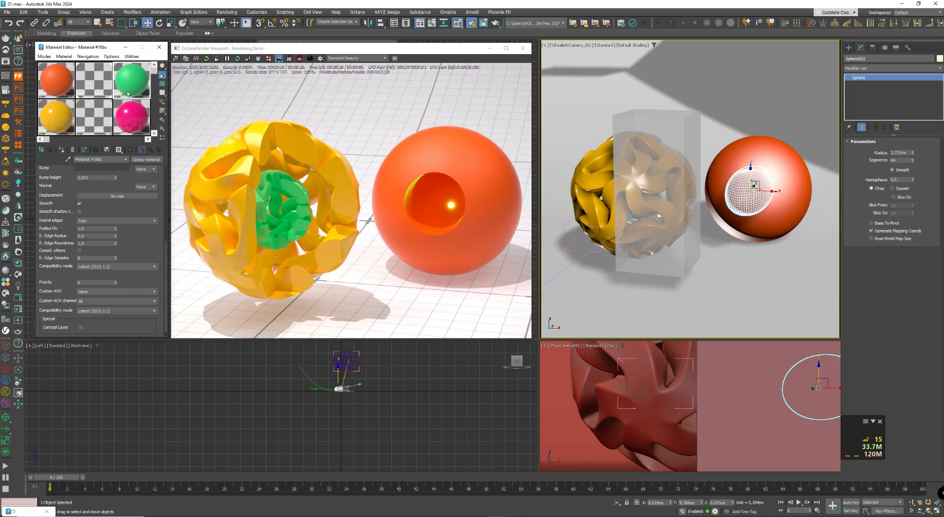
click(79, 283)
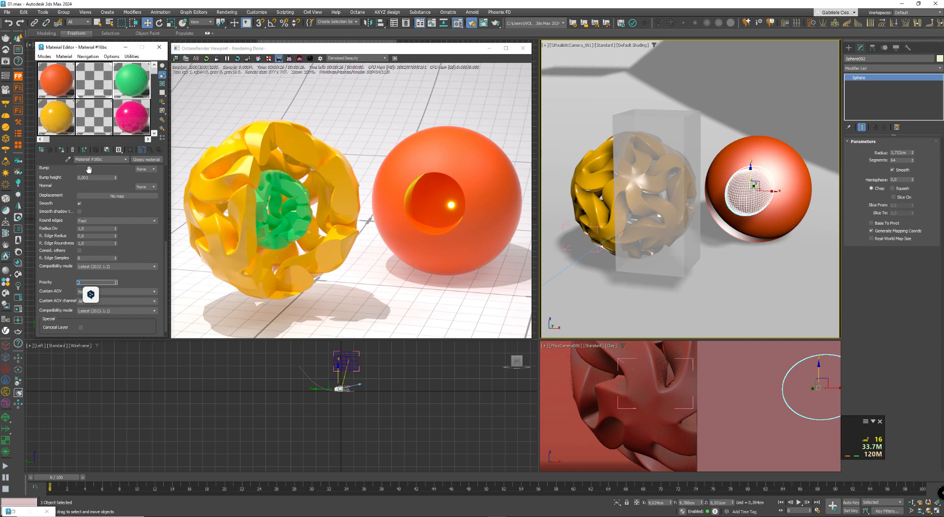
click(92, 127)
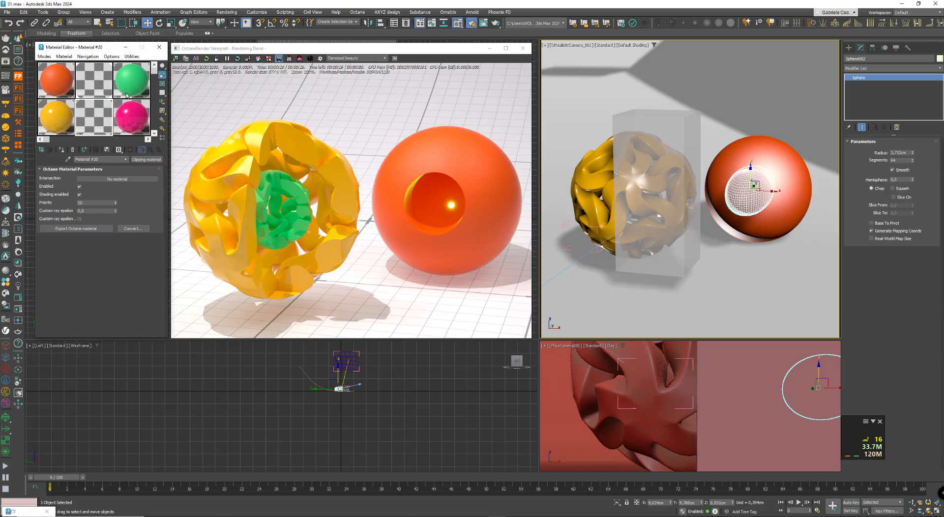
click(61, 121)
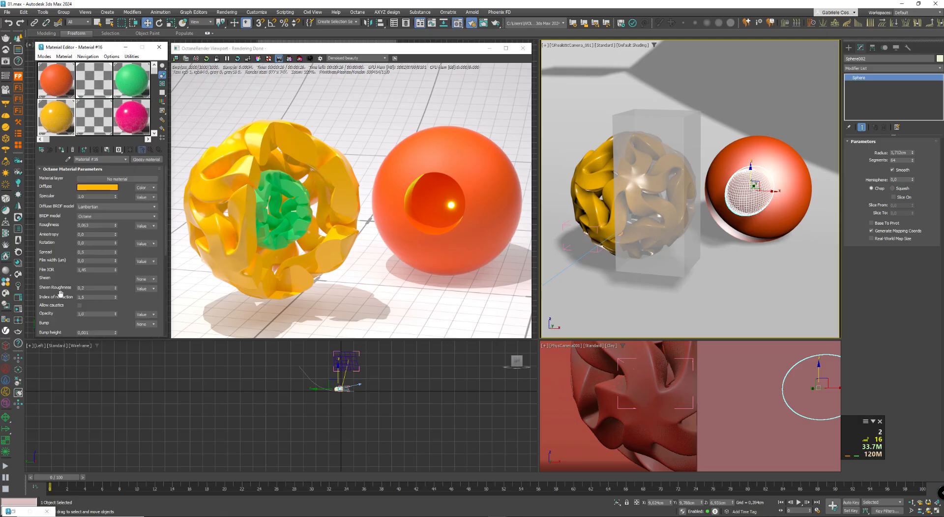
scroll(60, 295, down, 5)
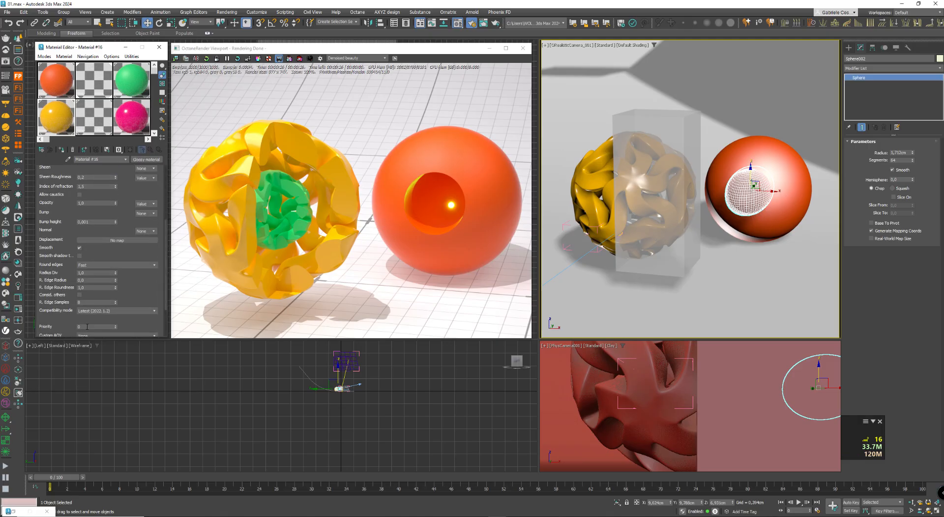
- Set the green glossy material's Priority to 100 so the inner lattice outranks the clipping material
click(126, 92)
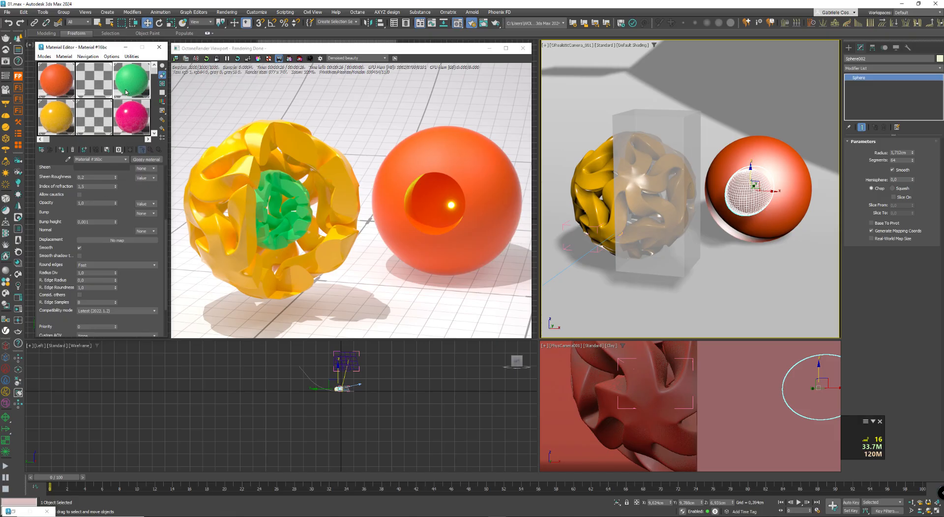
scroll(62, 301, down, 2)
click(83, 273)
text(100)
key(Return)
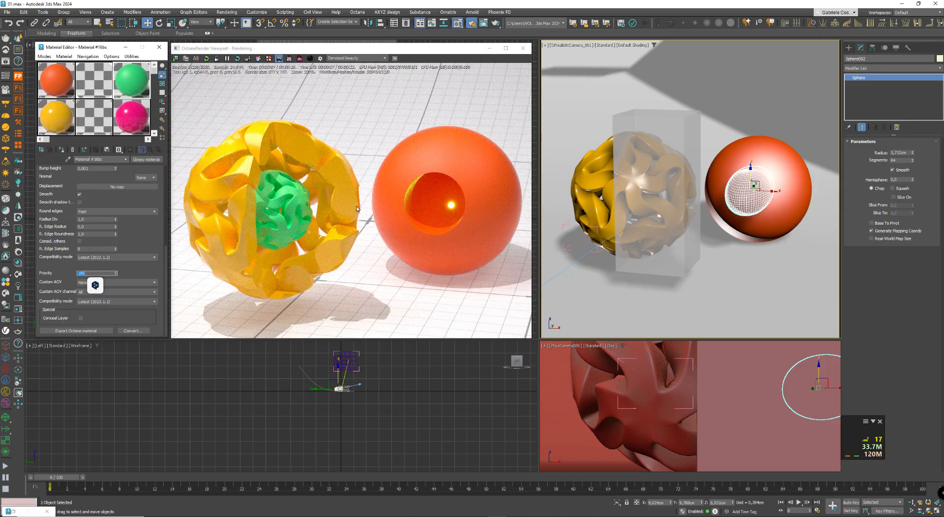
- Move the clipping box back across the yellow lattice sphere so it covers the sphere's middle
click(680, 258)
drag(680, 266, 661, 258)
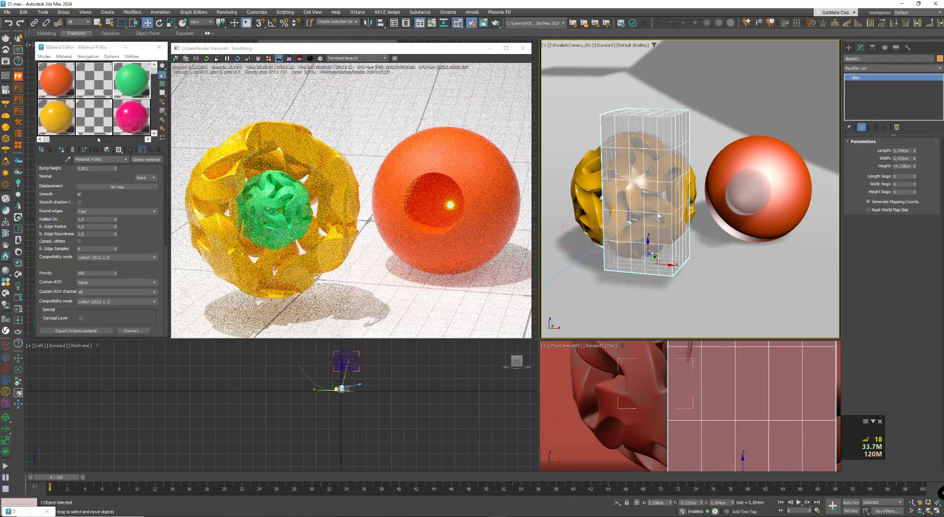
- Examine the clipping material's custom ray epsilon options and the global Ray epsilon in the Path Tracing kernel settings
click(90, 121)
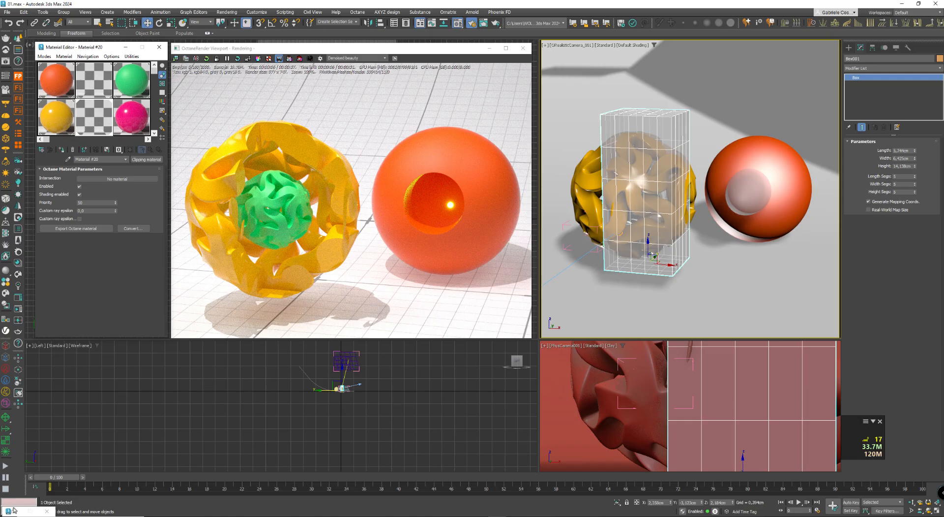
key(F10)
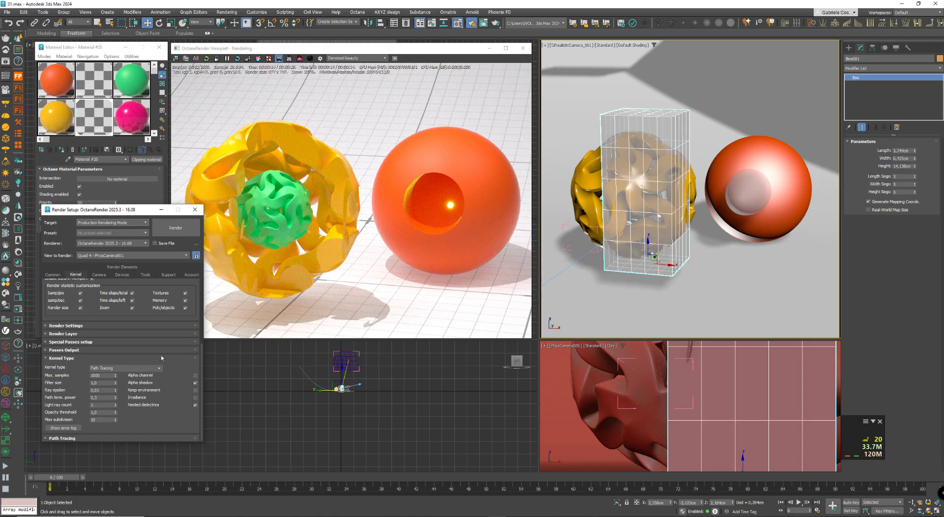
click(162, 210)
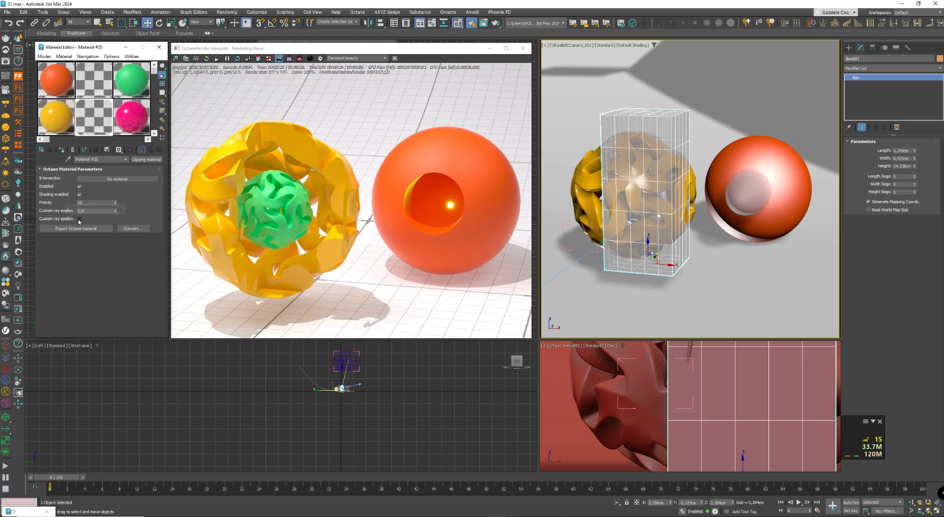
click(14, 511)
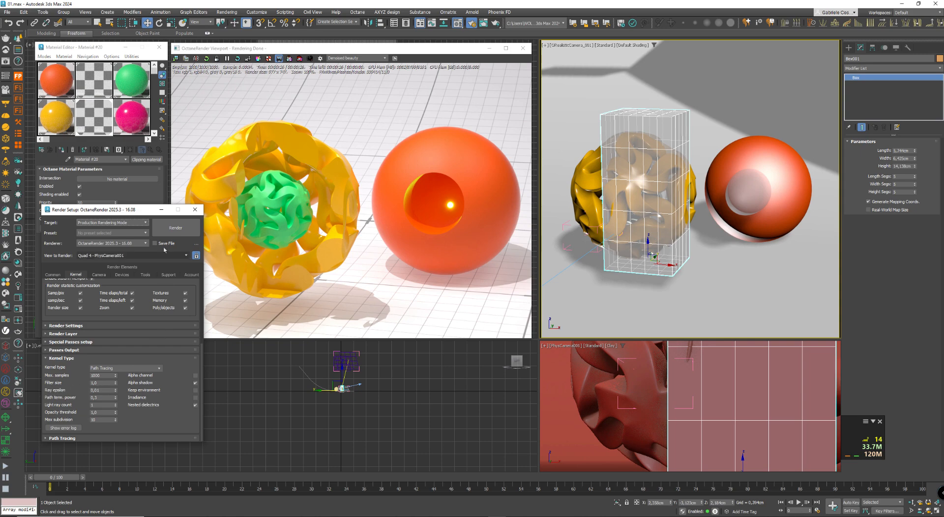
click(161, 209)
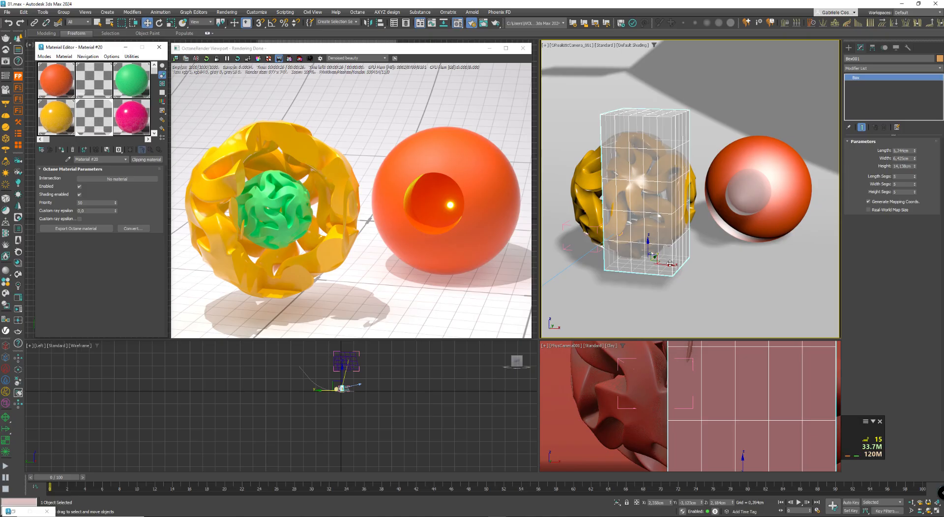
- Shift the clipping box along X toward the orange sphere and reposition the clipping sphere to cut the orange sphere's lower front
drag(669, 264, 680, 266)
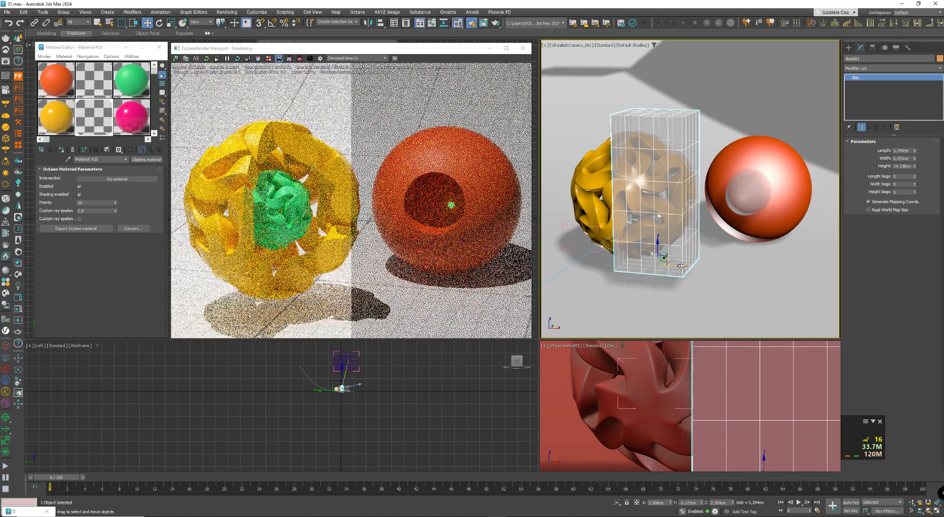
click(749, 173)
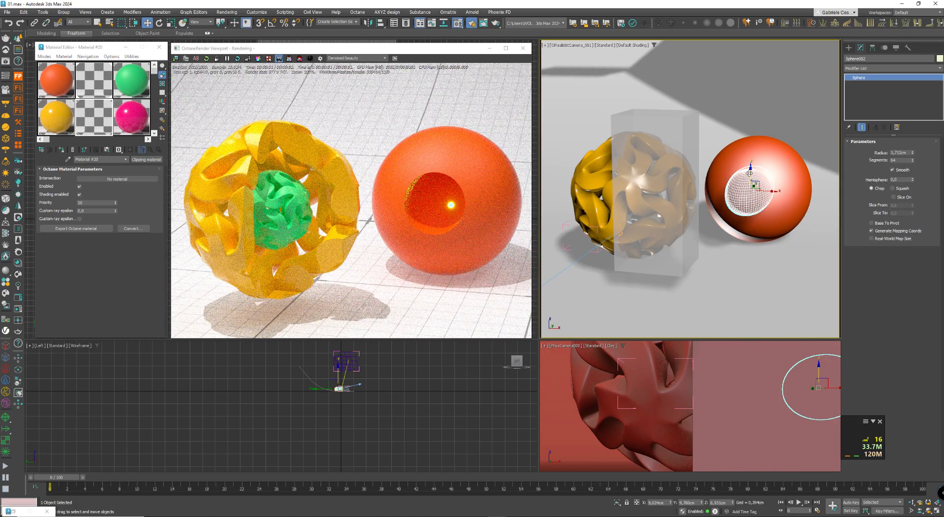
drag(750, 173, 772, 213)
click(629, 251)
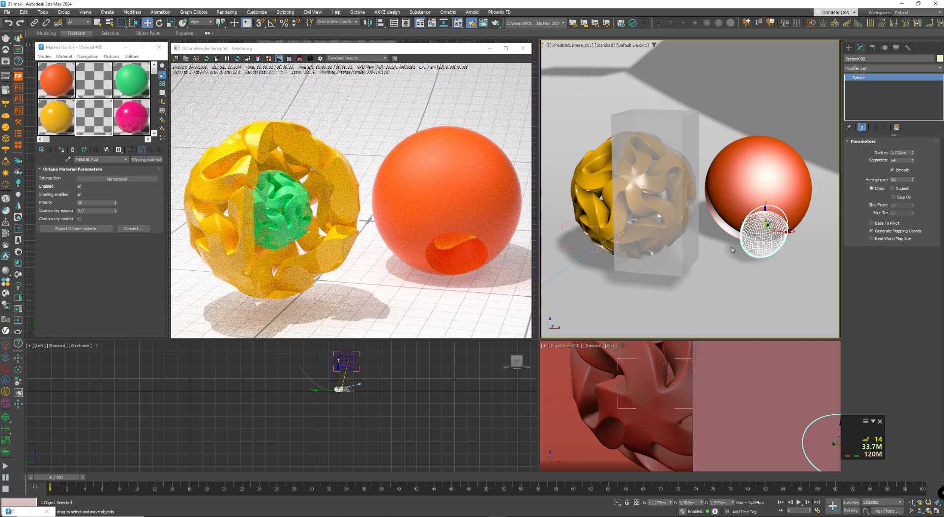
drag(762, 215, 763, 178)
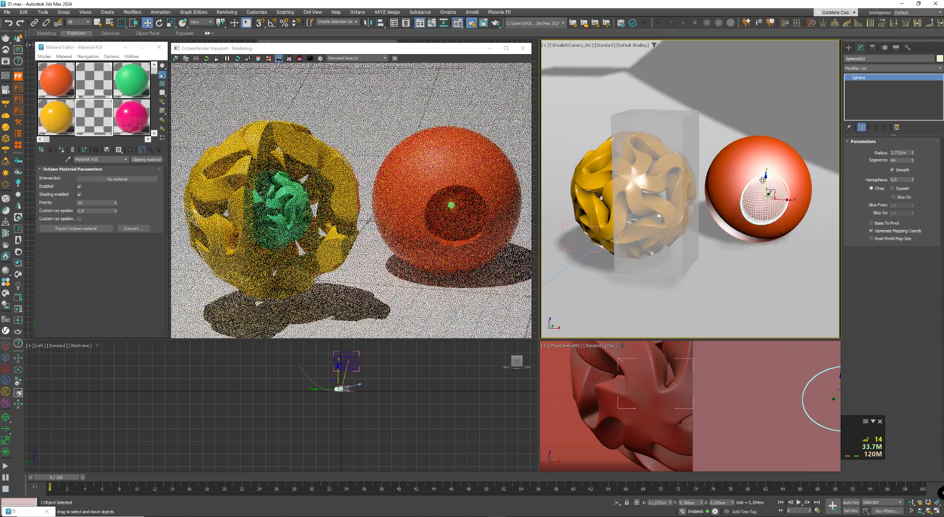